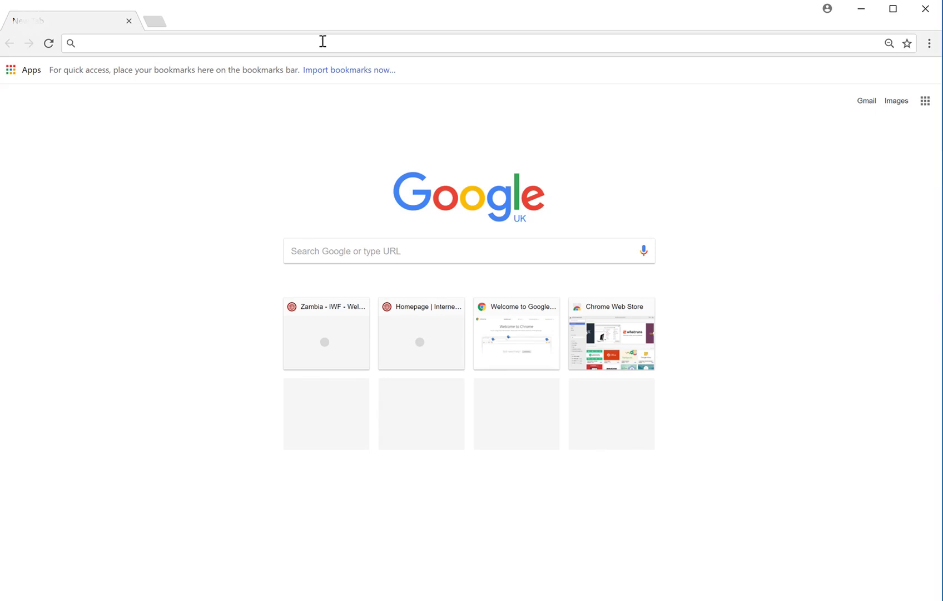
type("repor")
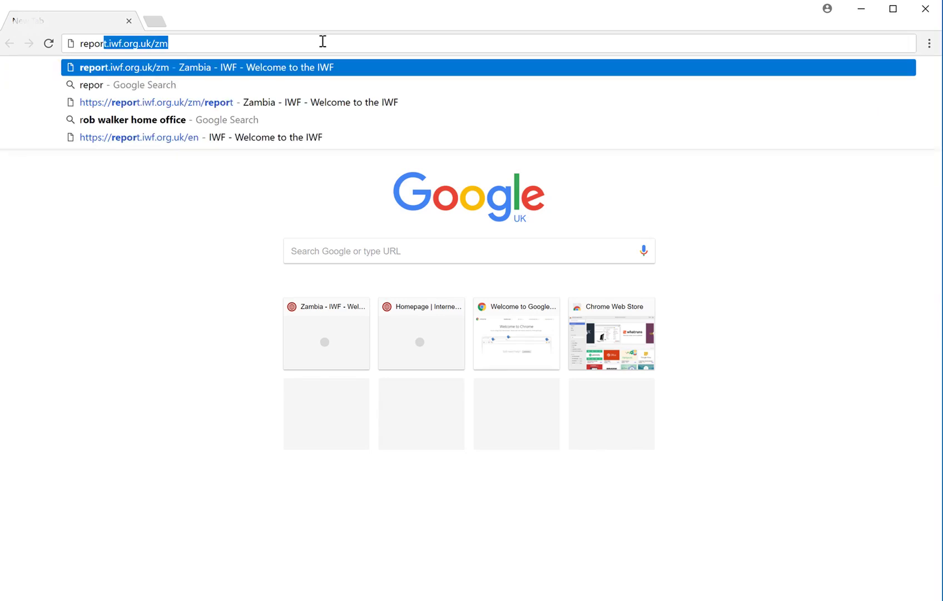
type("t.iwf")
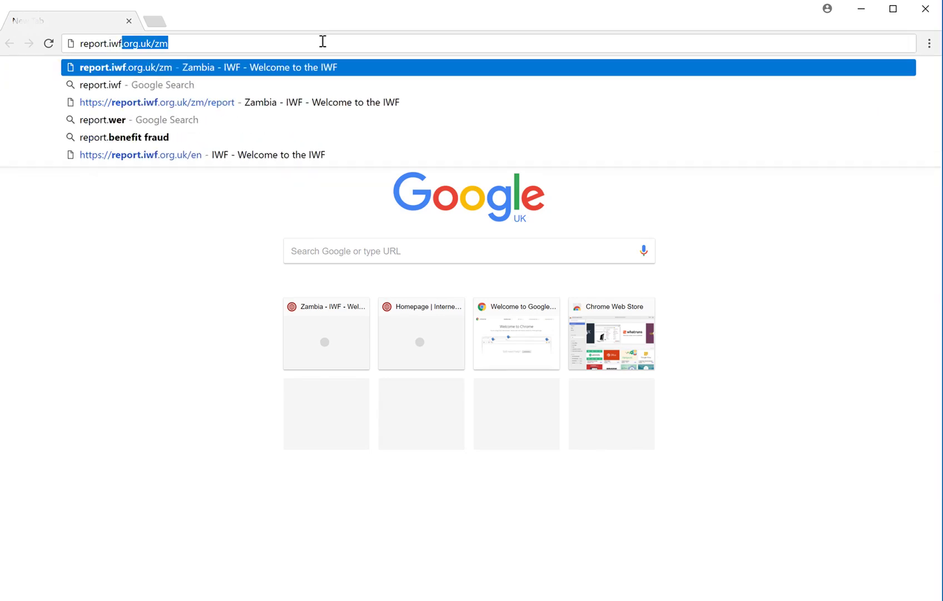
type(".org")
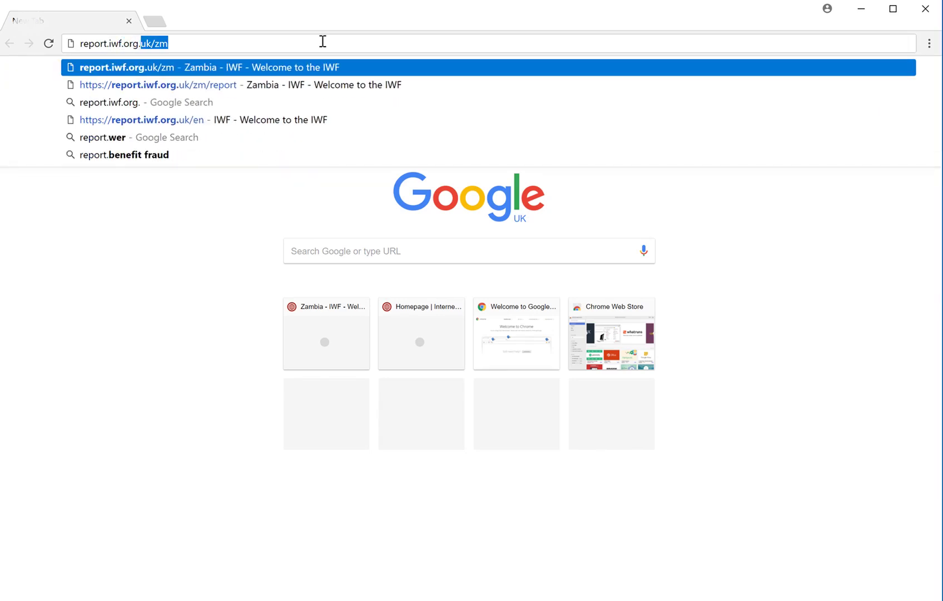
type(".uk/")
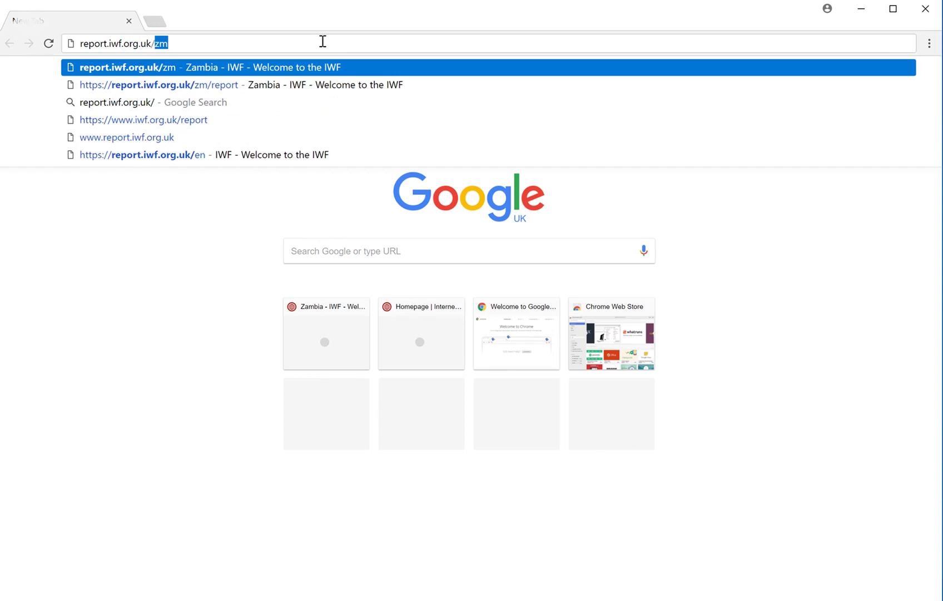
type("zm")
Step: Load report.iwf.org.uk/zm to reach the IWF Zambia Reporting Portal welcome page
key("Return")
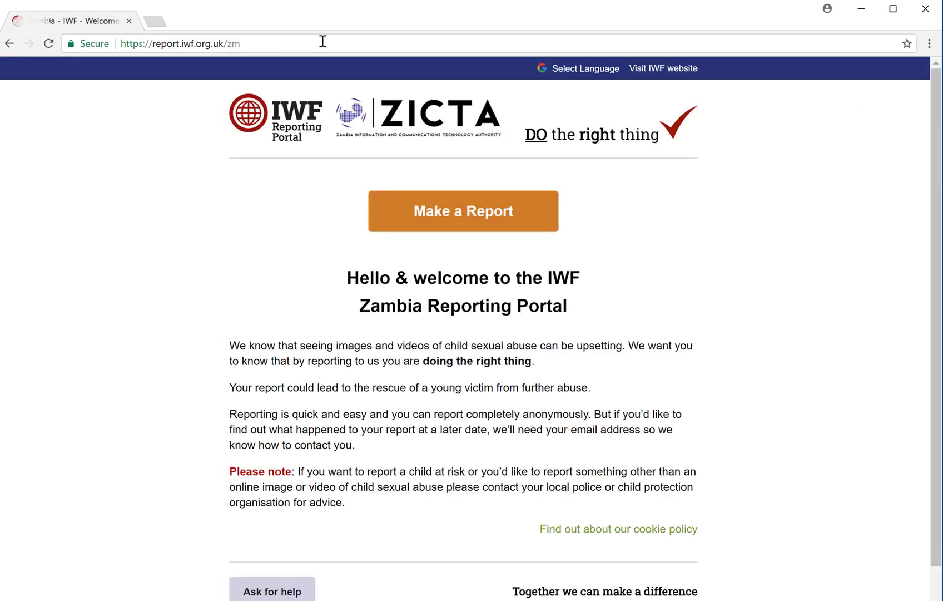
Step: Start a new report about abuse imagery and advance to the anonymity question
left_click(451, 225)
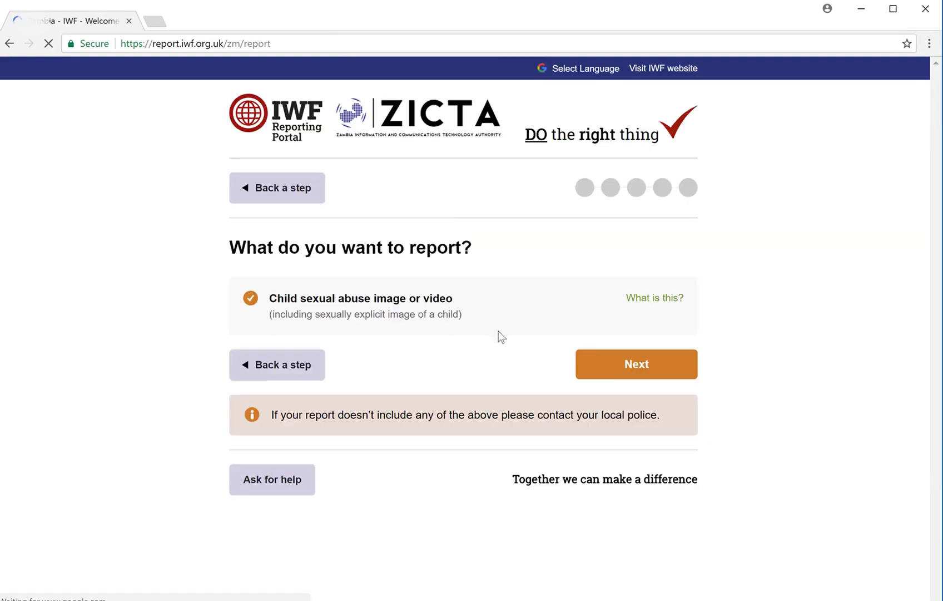
left_click(609, 366)
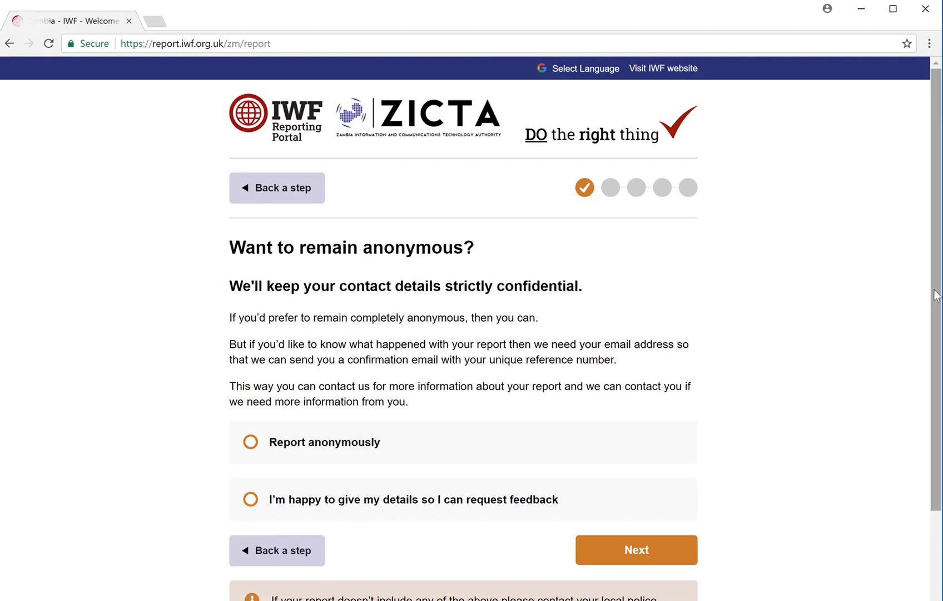
left_click_drag(936, 300, 933, 355)
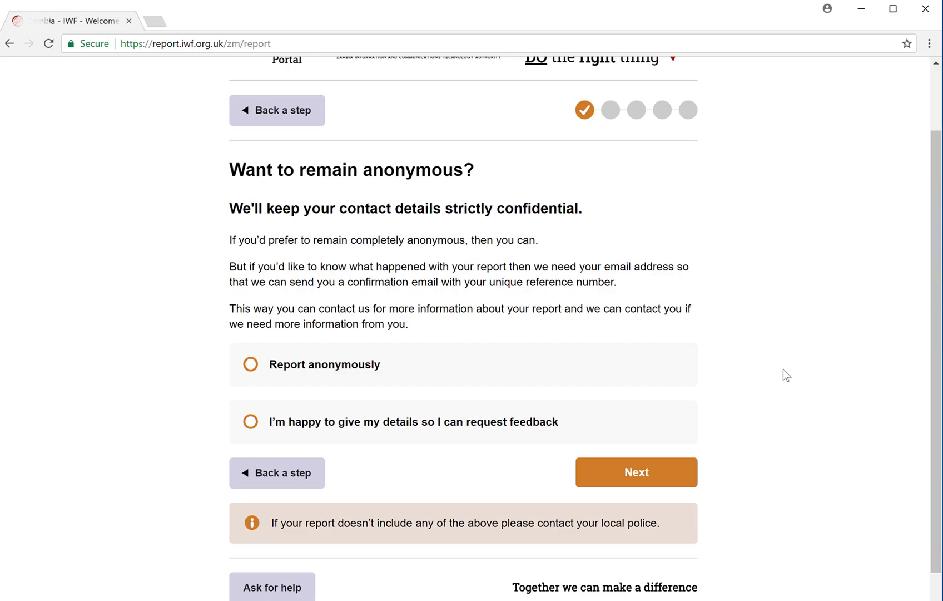
Step: Preview the contact-details form, then switch to 'Report anonymously' and continue
left_click(509, 427)
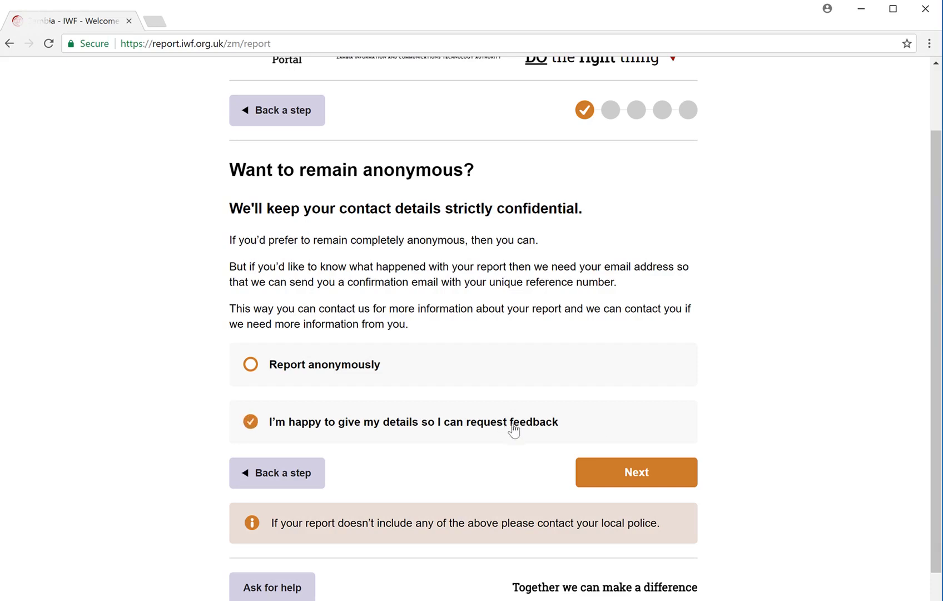
left_click(620, 475)
left_click_drag(932, 254, 933, 323)
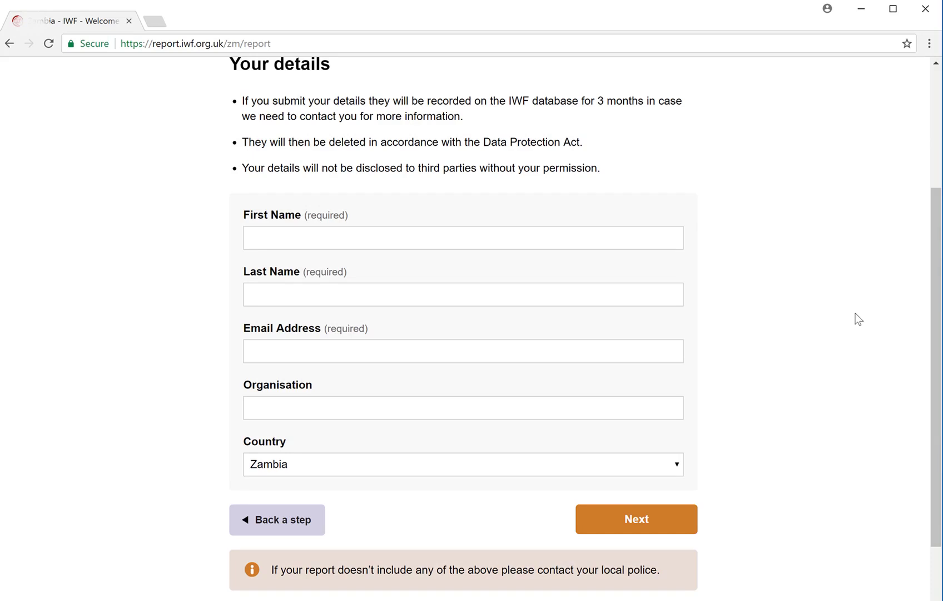
left_click(293, 524)
left_click(317, 337)
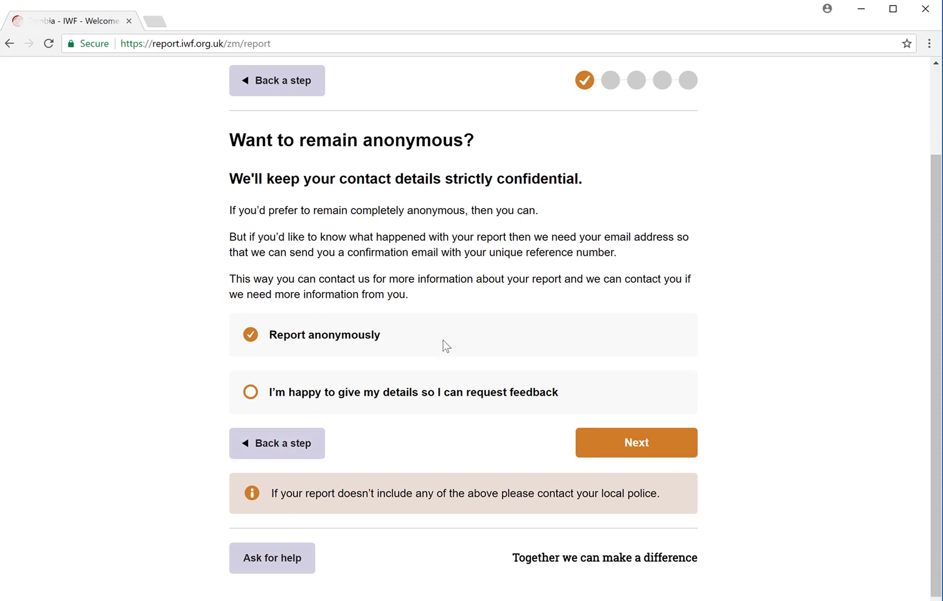
left_click(594, 449)
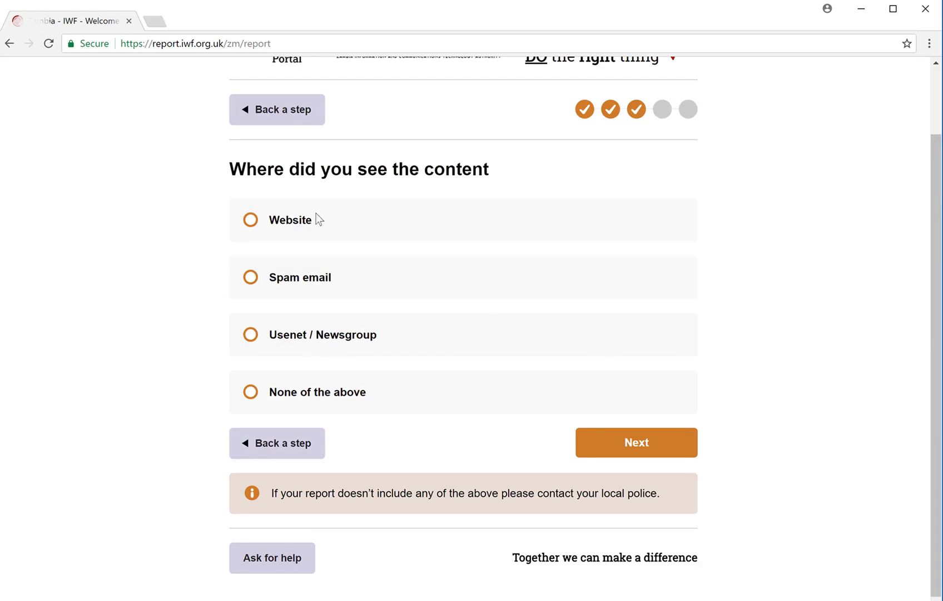
Step: Choose Website, preview its details form's Description field, then return to the source question
left_click(300, 225)
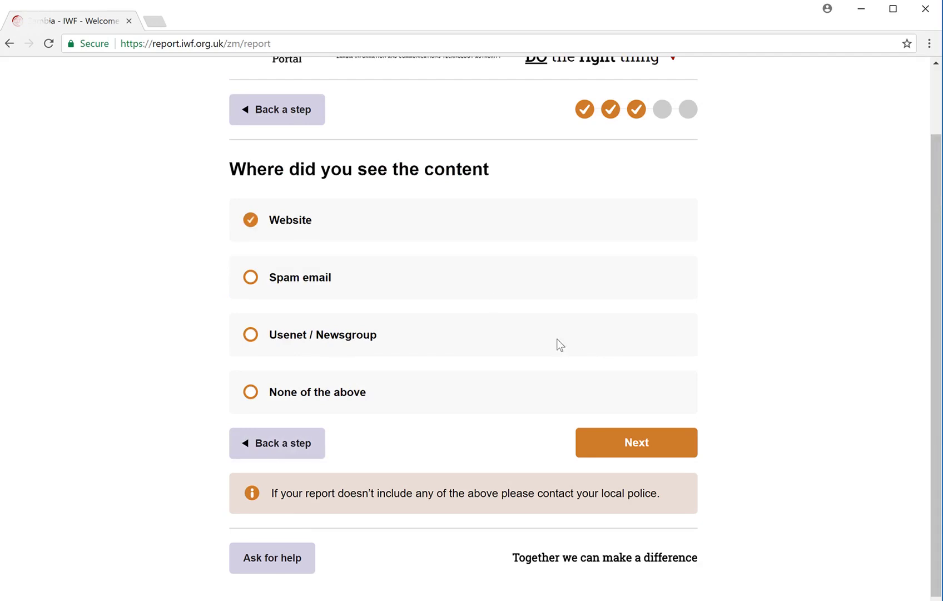
left_click(598, 450)
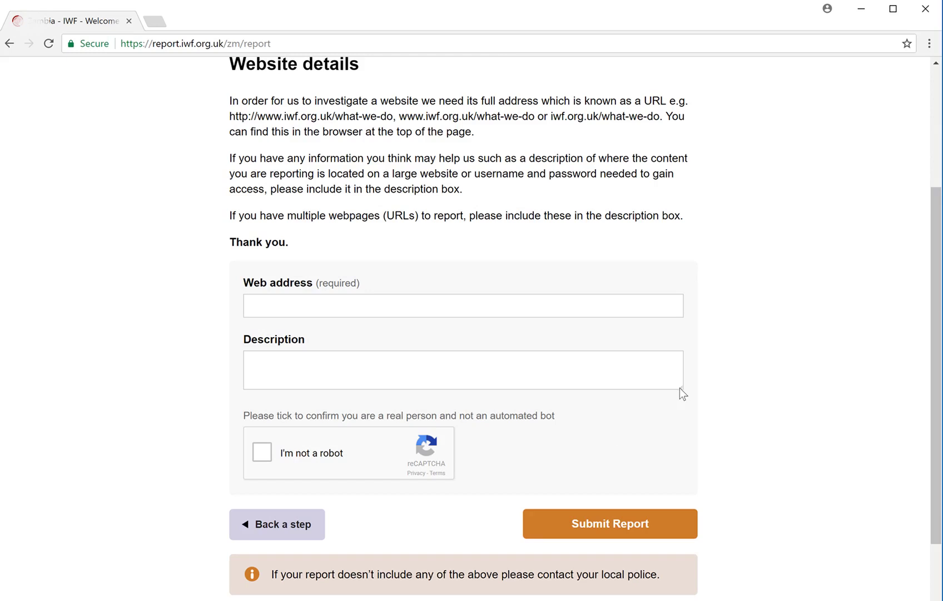
left_click(542, 367)
left_click(315, 526)
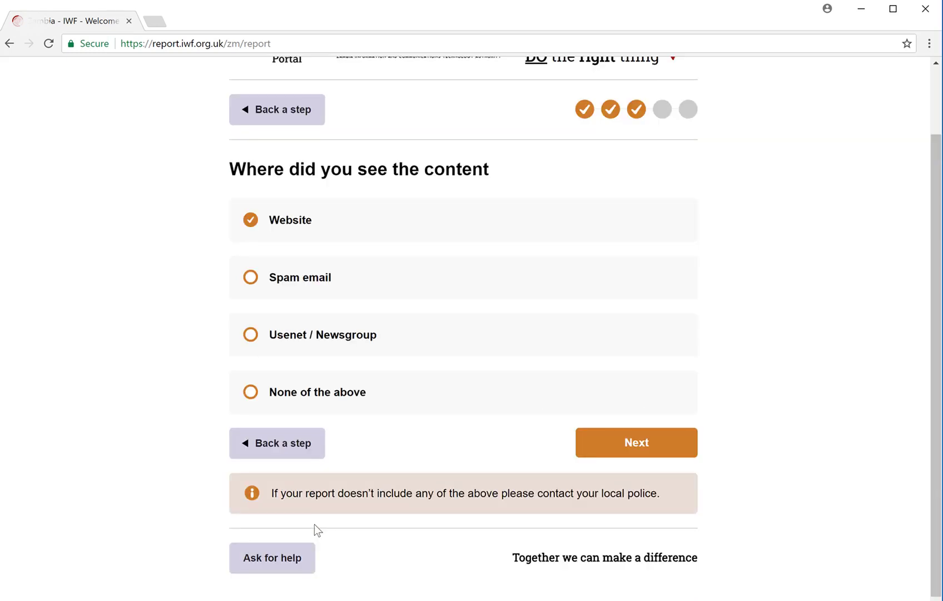
Step: Choose Spam email and preview its details pages, then back up and pick Usenet / Newsgroup
left_click(317, 280)
left_click(598, 450)
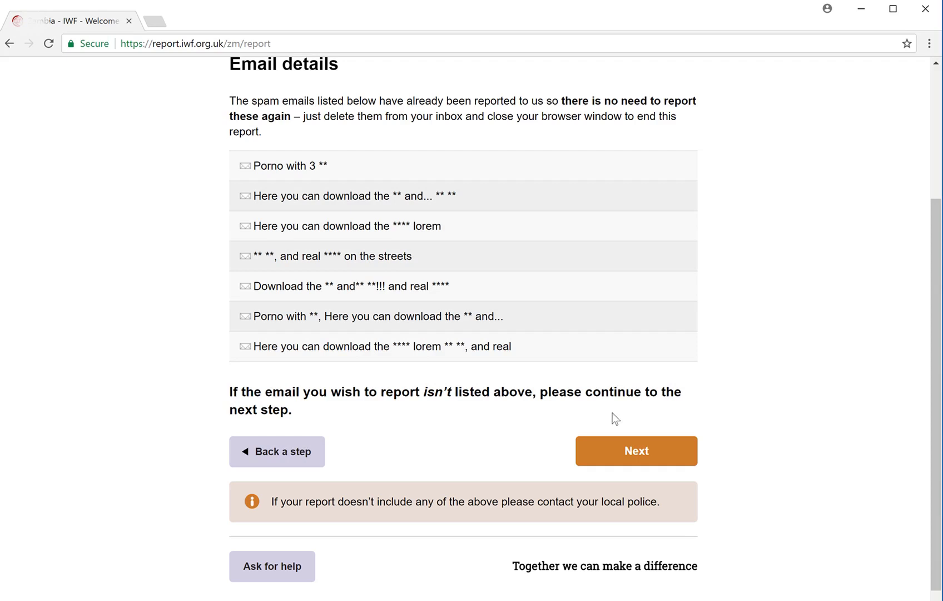
left_click(612, 442)
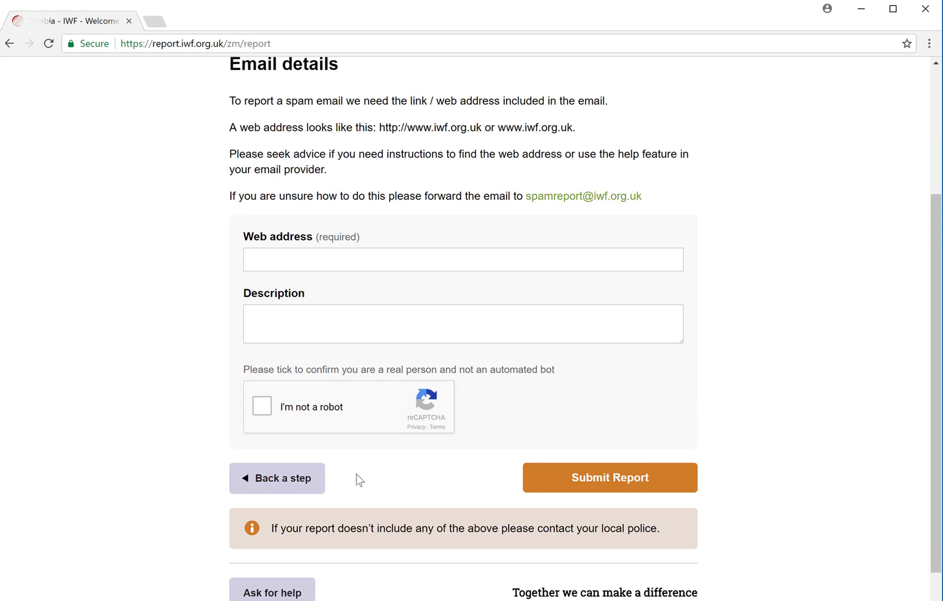
left_click(297, 492)
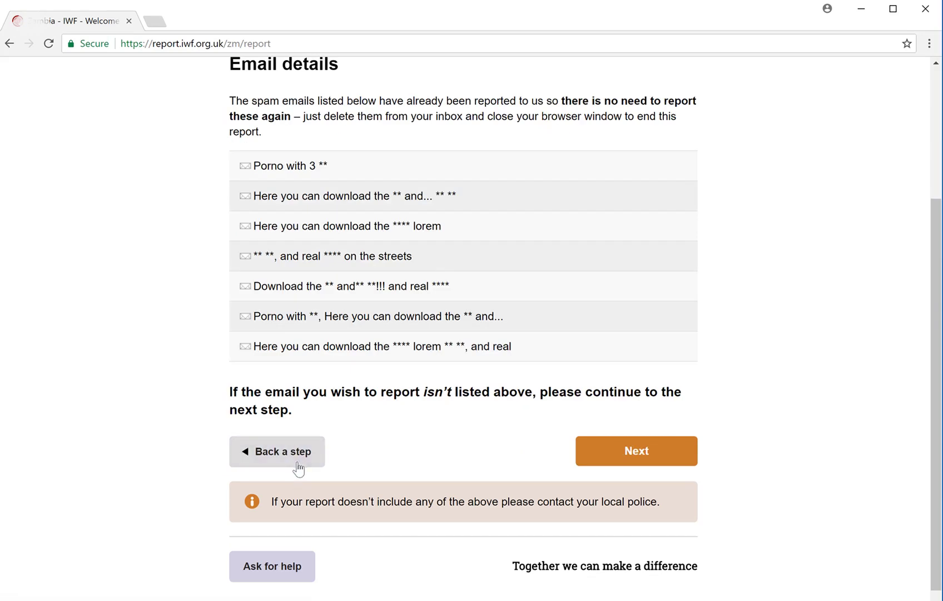
left_click(298, 462)
left_click(327, 340)
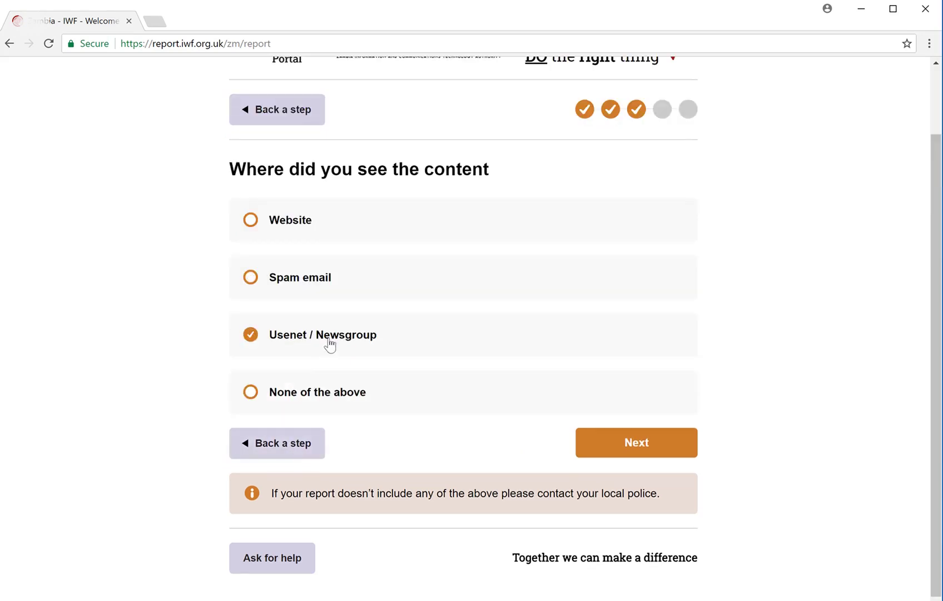
left_click(594, 448)
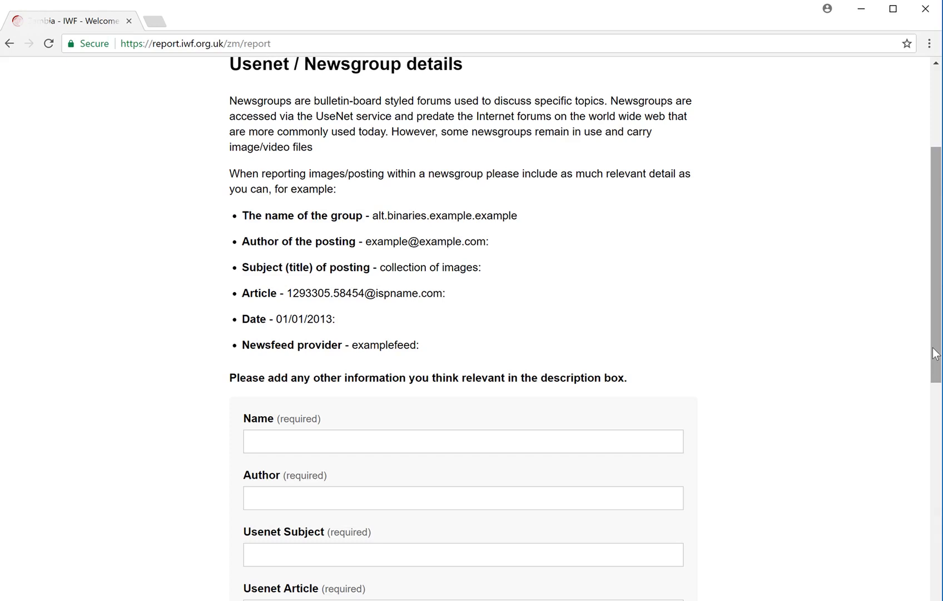
left_click_drag(936, 353, 928, 456)
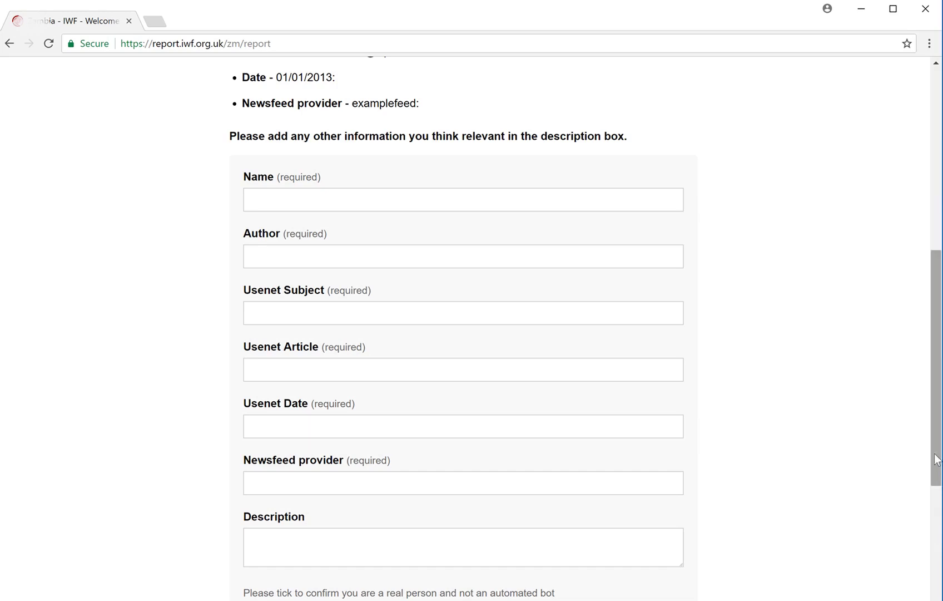
left_click_drag(939, 467, 938, 541)
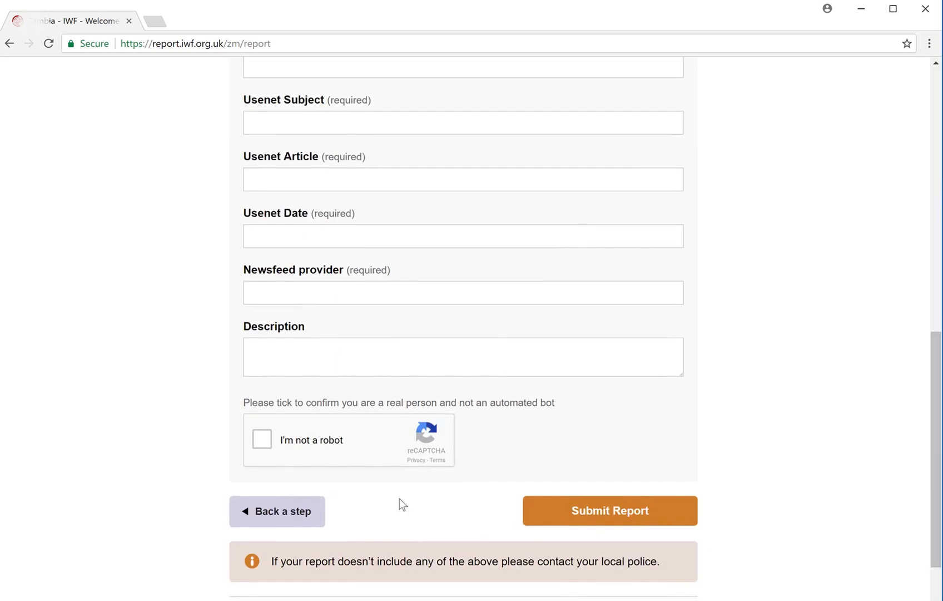
left_click(309, 513)
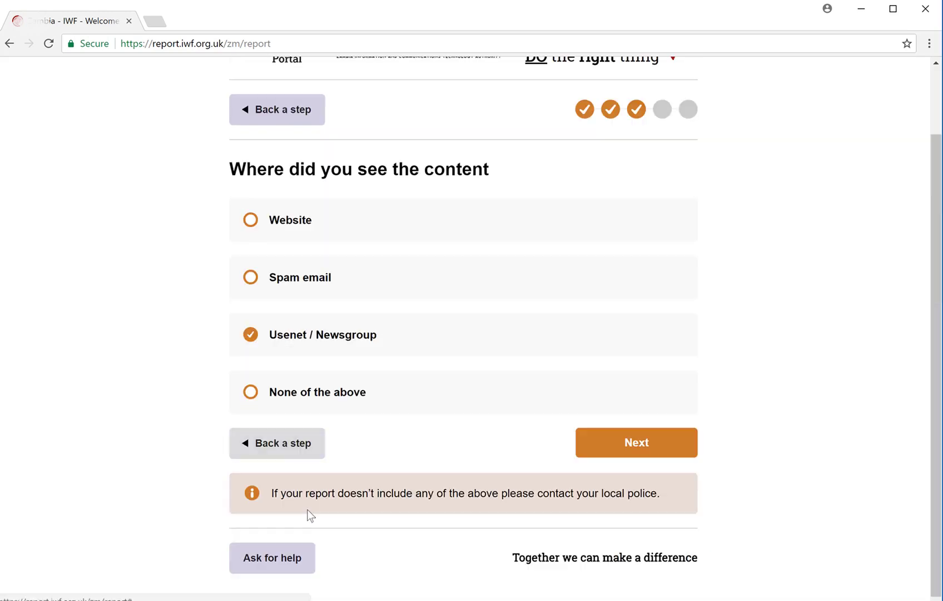
Step: Choose 'None of the above' and view the contact-your-local-police guidance page
left_click(345, 401)
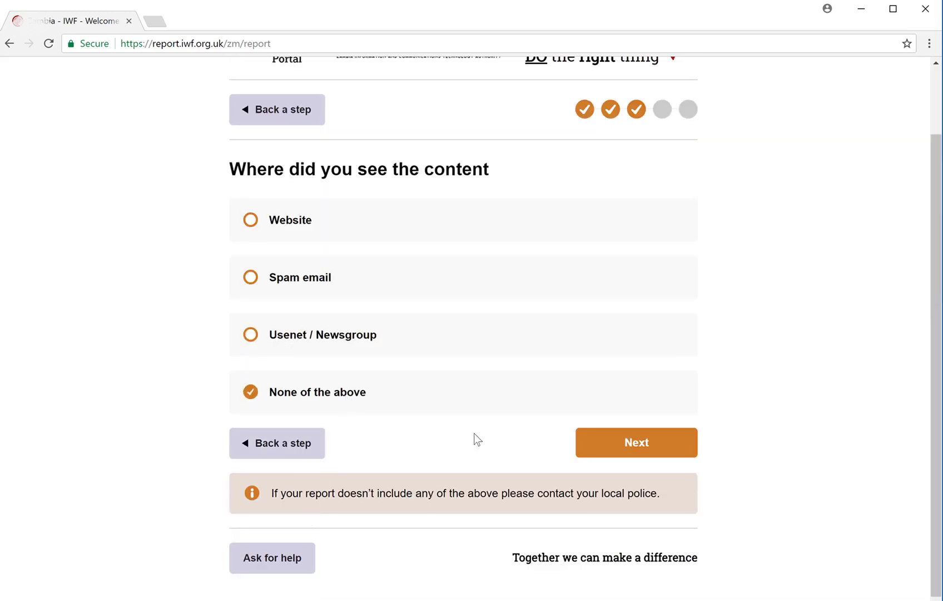
left_click(599, 453)
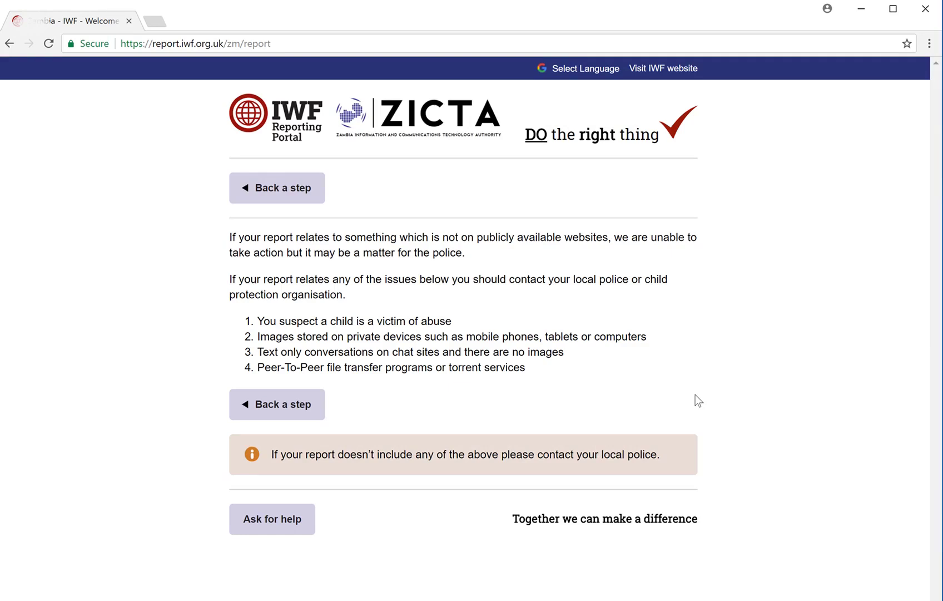
Step: Return to the source question, pick Website, and continue to its details form
left_click(301, 416)
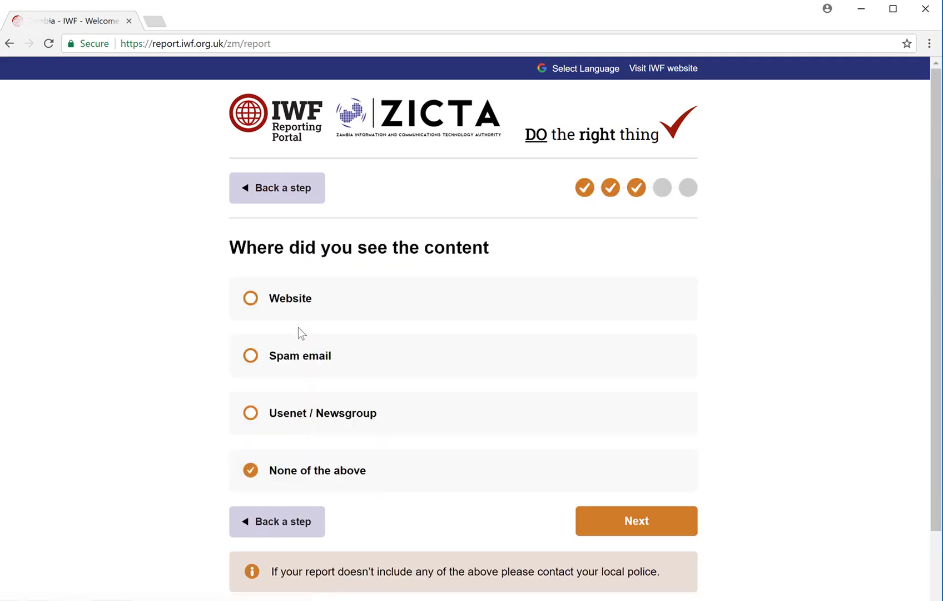
left_click(299, 309)
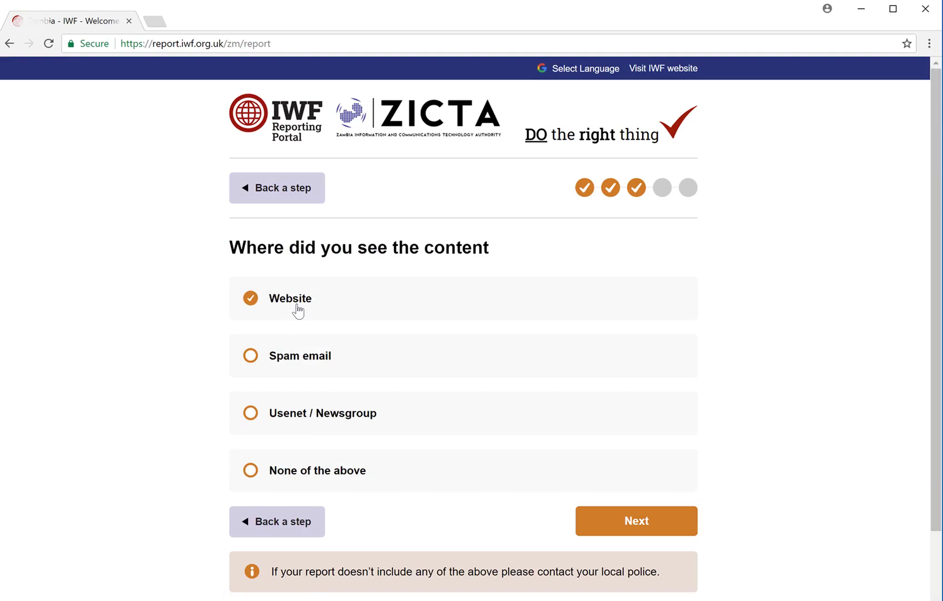
left_click(602, 523)
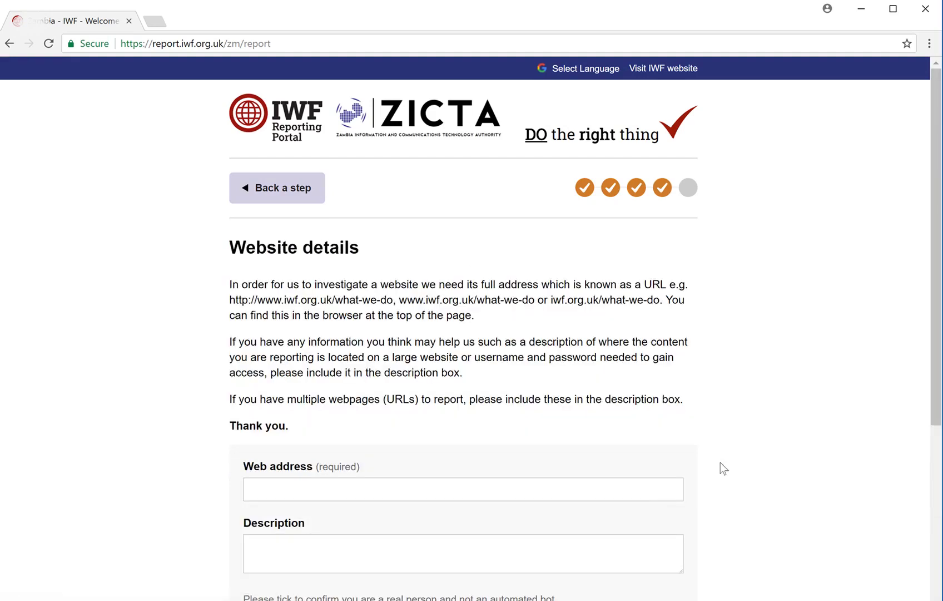
scroll(918, 465, "down", 2)
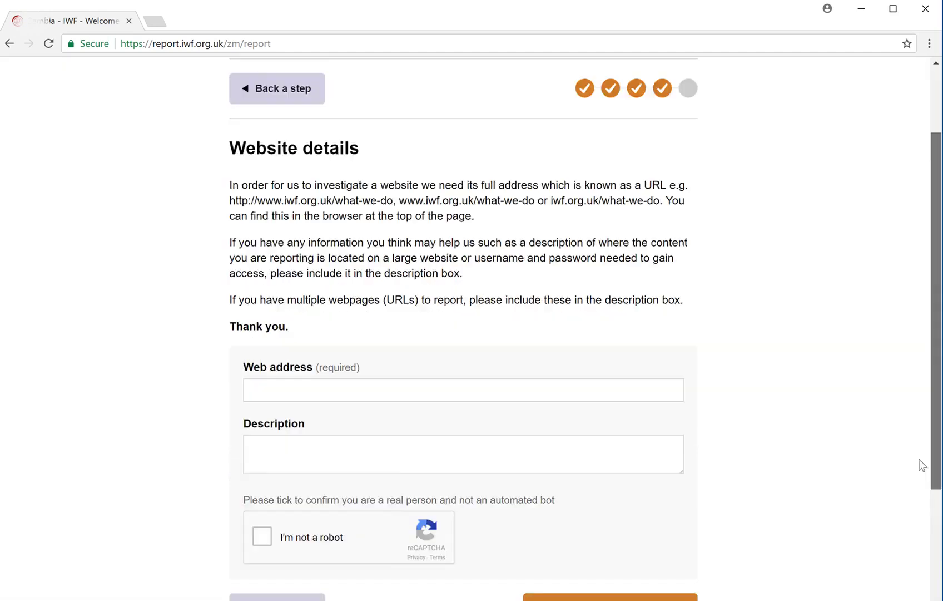
scroll(925, 494, "down", 1)
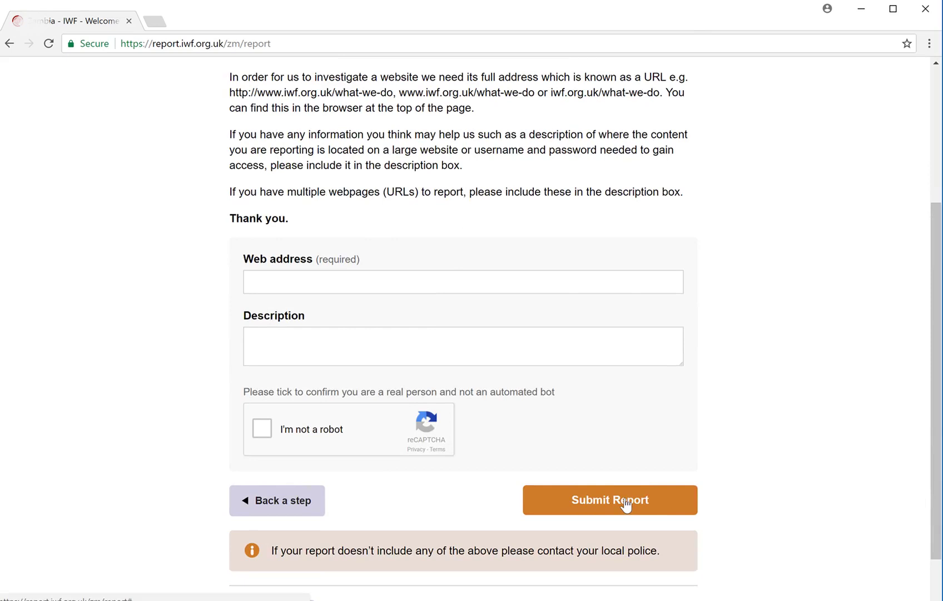